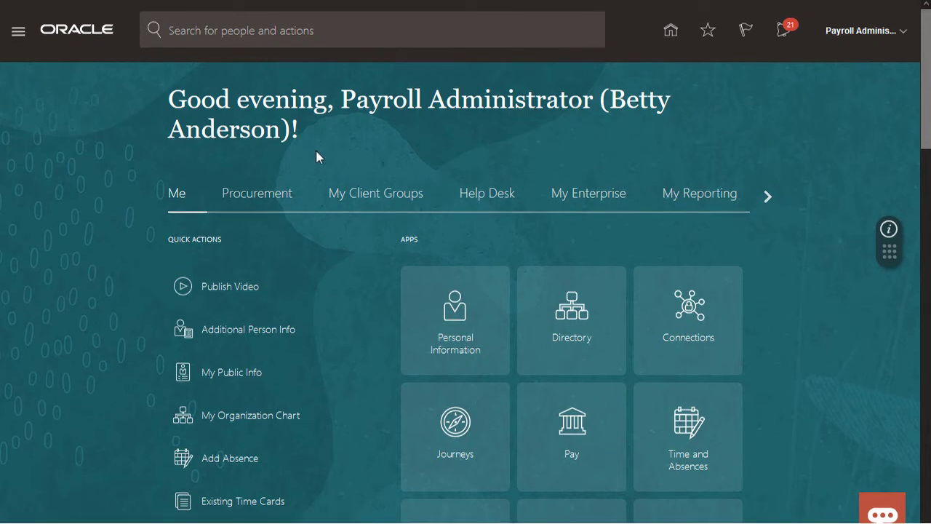
# Go to the Payroll work area from My Client Groups.
pyautogui.click(350, 196)
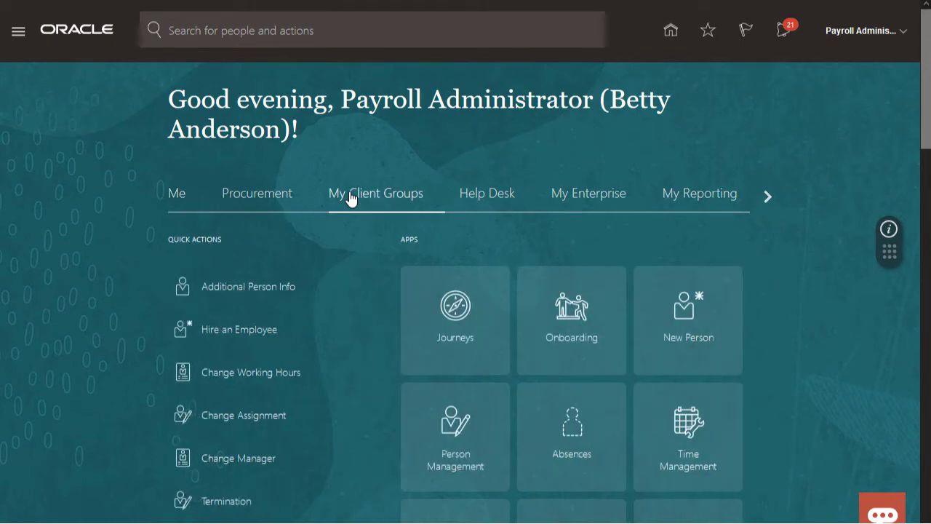
pyautogui.scroll(-3, 350, 199)
pyautogui.scroll(-4, 350, 199)
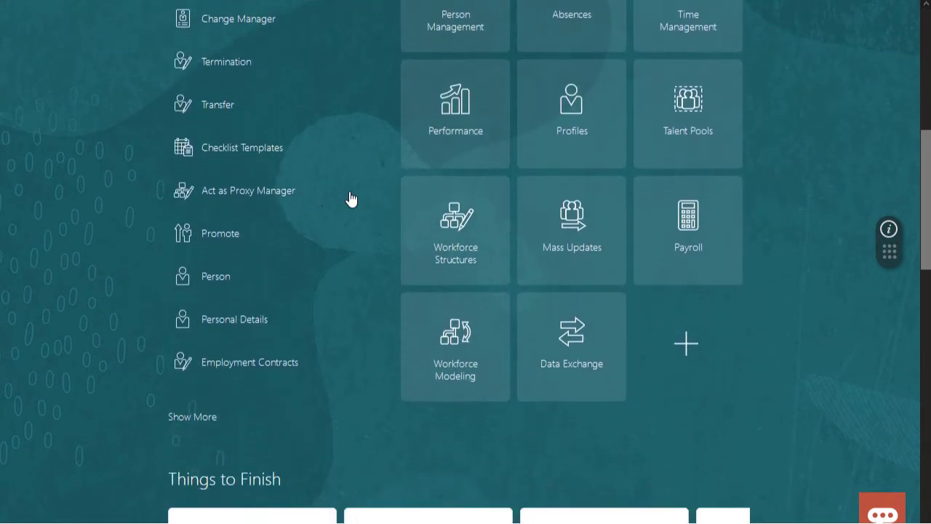
pyautogui.click(686, 182)
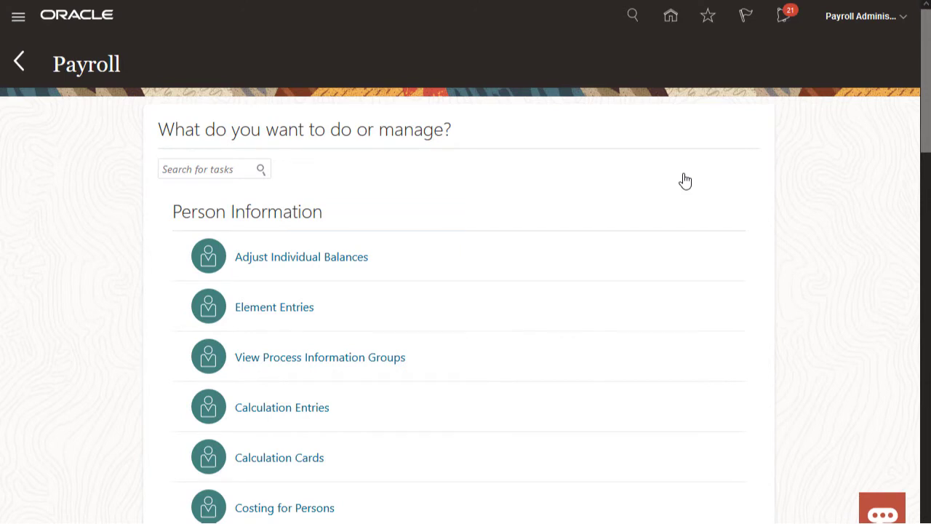
# Open Adjust Individual Balances and search for the employee by first name.
pyautogui.click(362, 266)
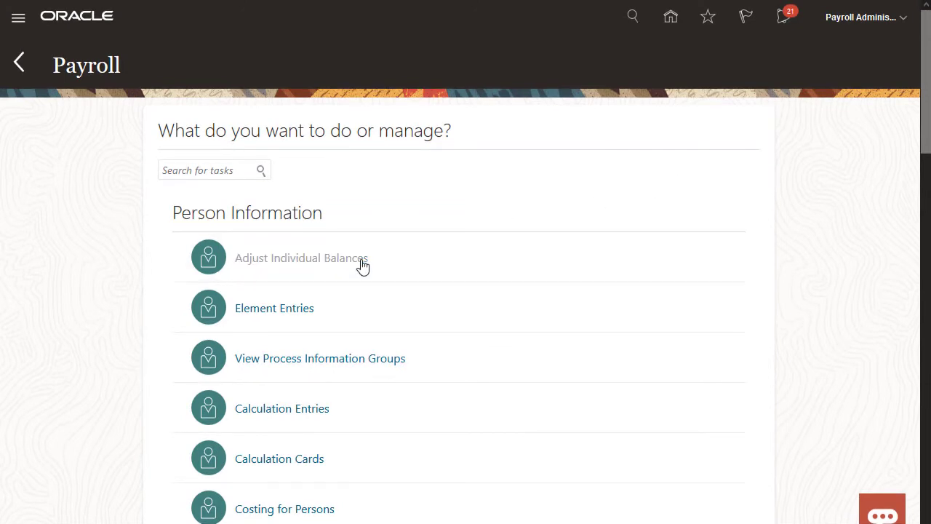
pyautogui.click(323, 141)
pyautogui.write('pat')
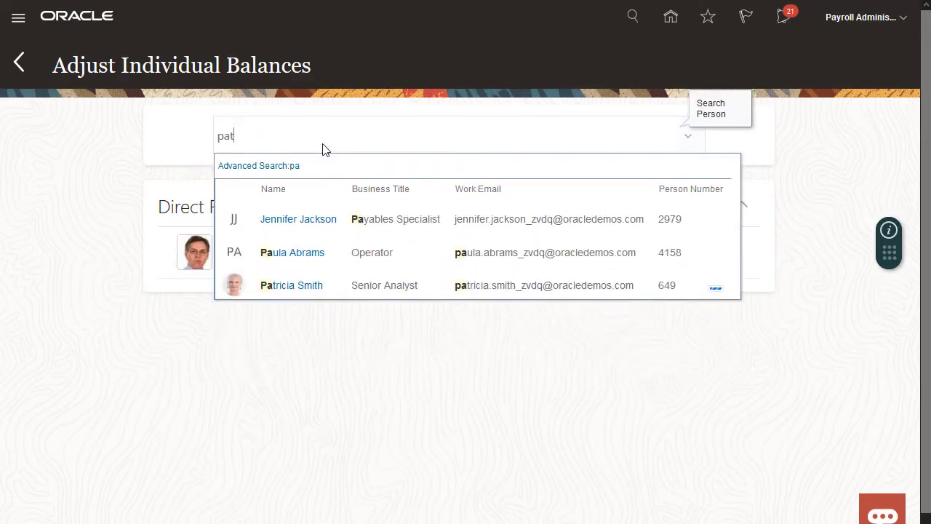
pyautogui.write('ricia')
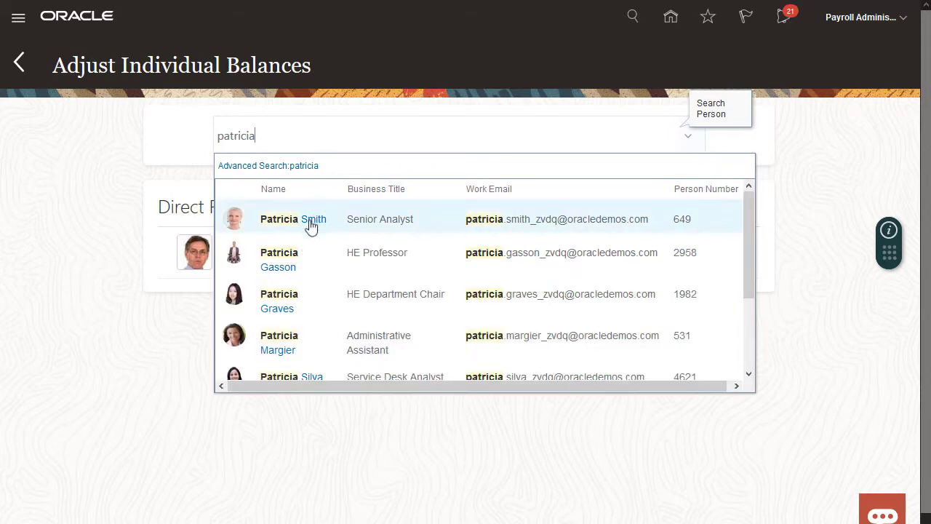
# Select the employee and set the effective date to 3/31/21.
pyautogui.click(309, 222)
pyautogui.moveTo(136, 167); pyautogui.dragTo(97, 165)
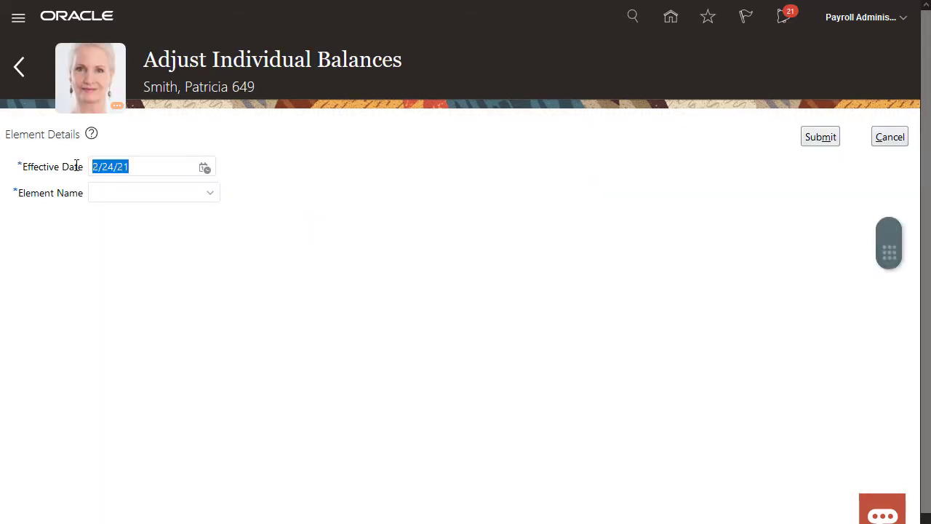
pyautogui.write('3/31/21')
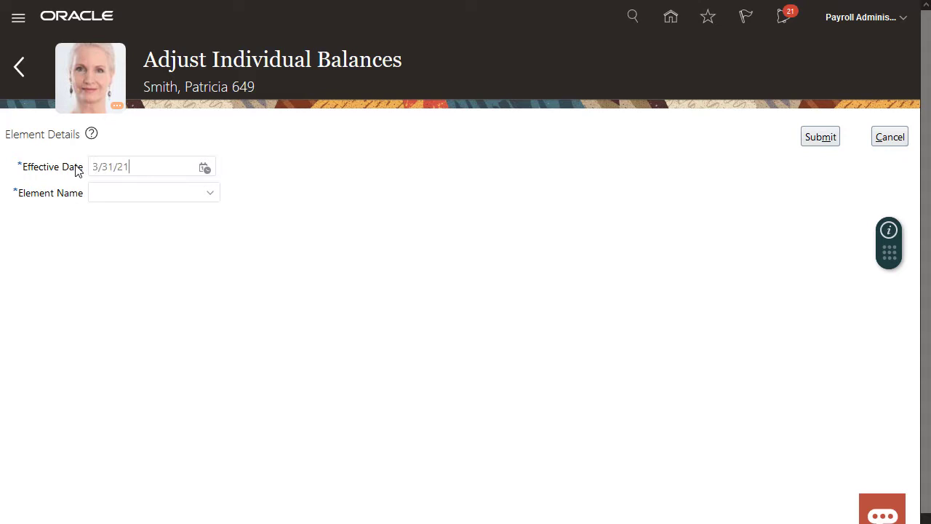
# Choose the Residence State Income Tax element and load its adjustment values.
pyautogui.click(104, 191)
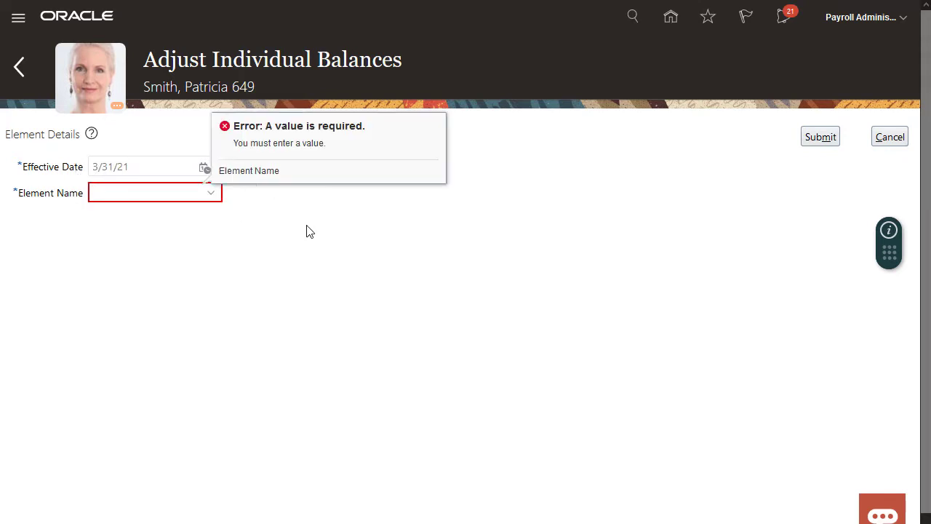
pyautogui.write('residence state')
pyautogui.press('Tab')
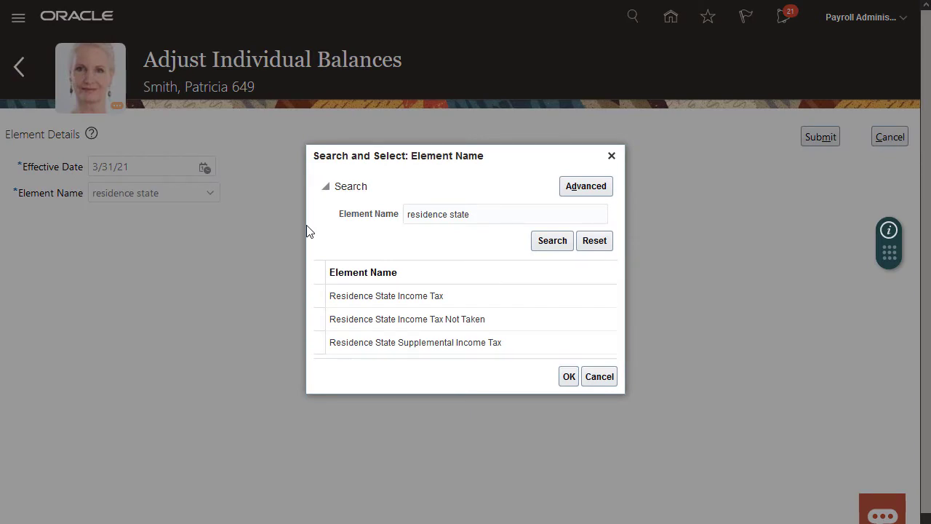
pyautogui.click(369, 296)
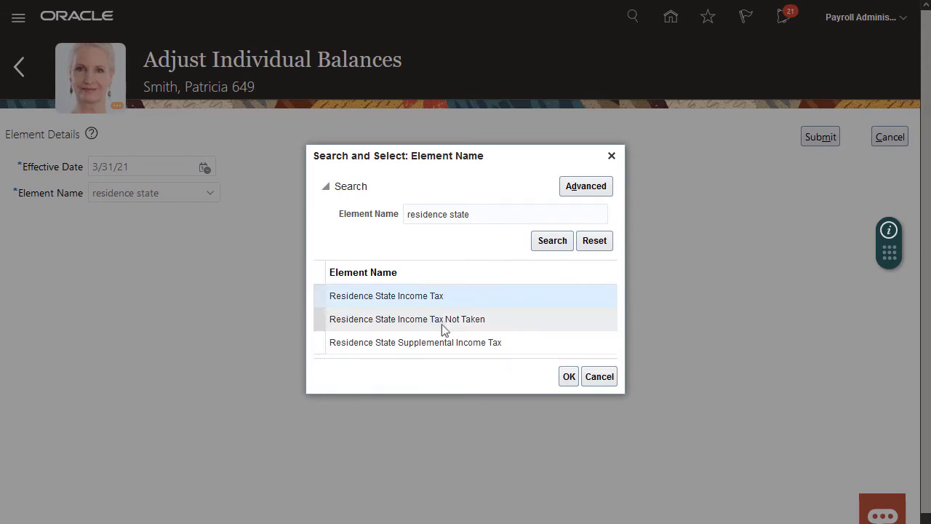
pyautogui.click(568, 376)
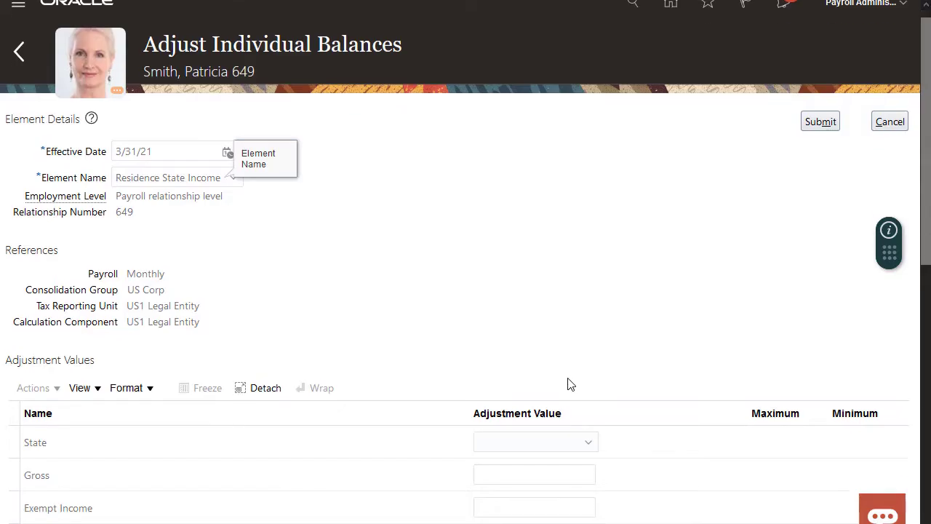
# Set the adjustment state to CA and Gross to -9,318.72.
pyautogui.scroll(-4, 571, 385)
pyautogui.click(591, 152)
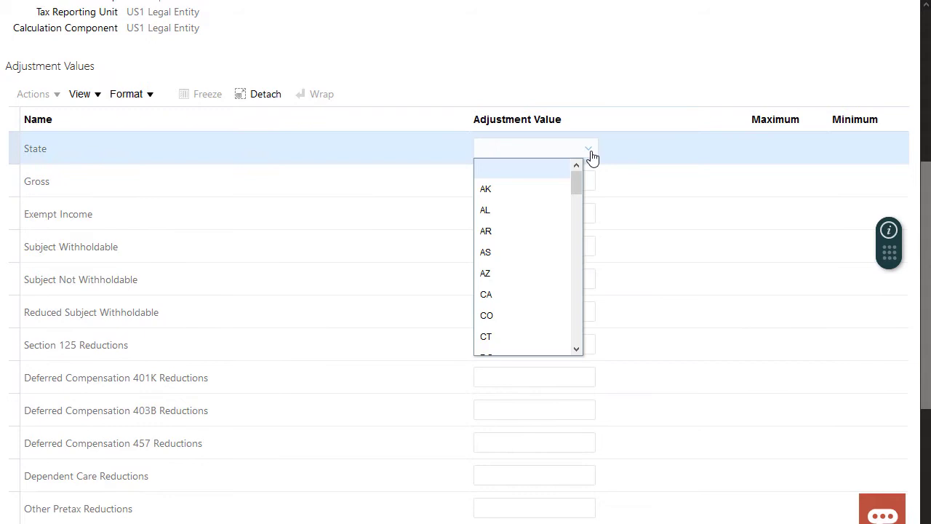
pyautogui.click(497, 295)
pyautogui.click(548, 180)
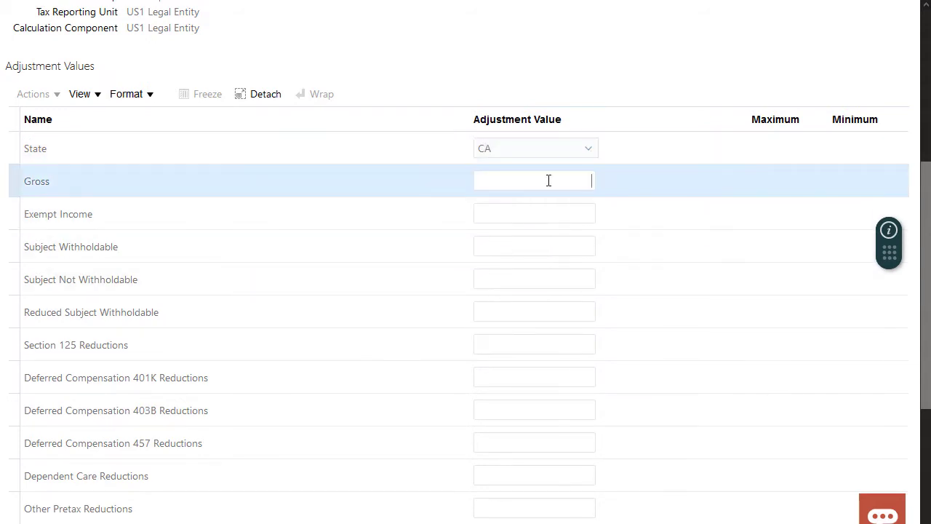
pyautogui.write('-931')
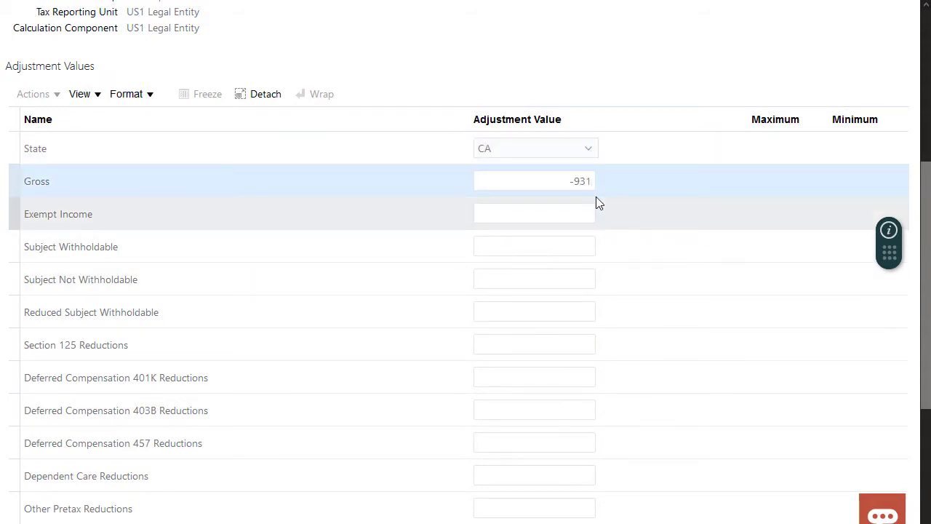
pyautogui.write('8.72')
# Enter -9,318.72 for both withholdable balances and -641.38 for Tax Calculated.
pyautogui.click(591, 247)
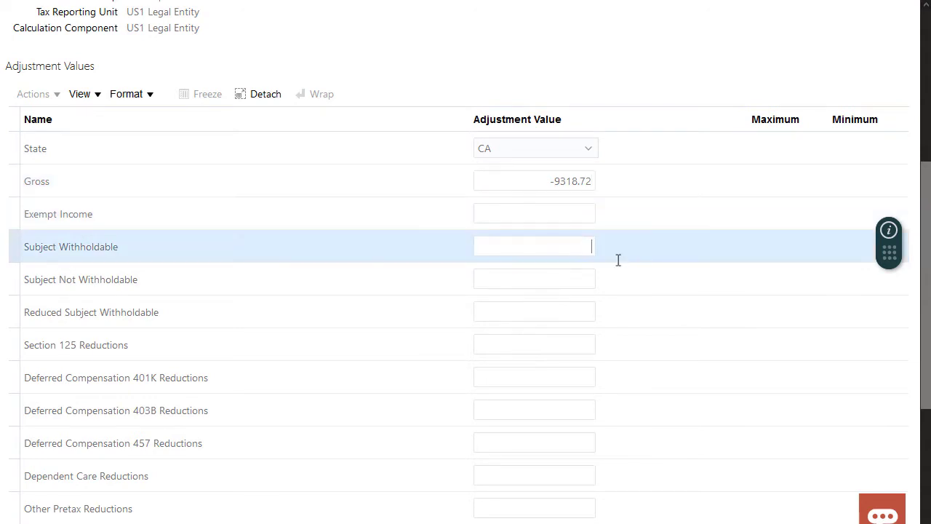
pyautogui.write('-9318.72')
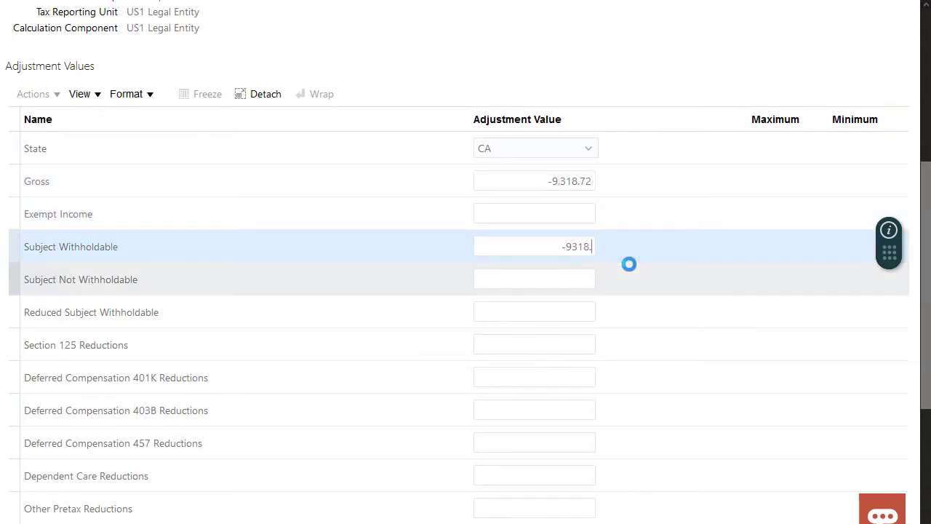
pyautogui.click(630, 297)
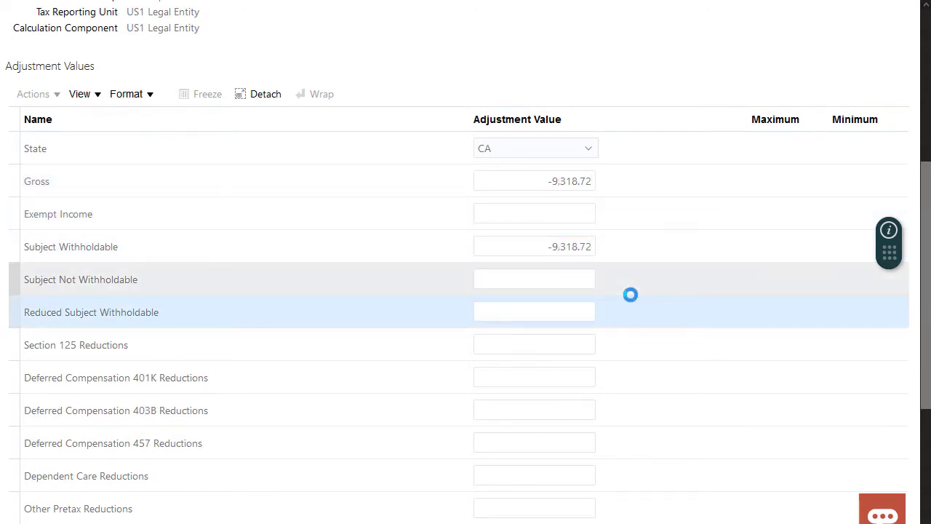
pyautogui.write('-9318.72')
pyautogui.scroll(-3, 630, 298)
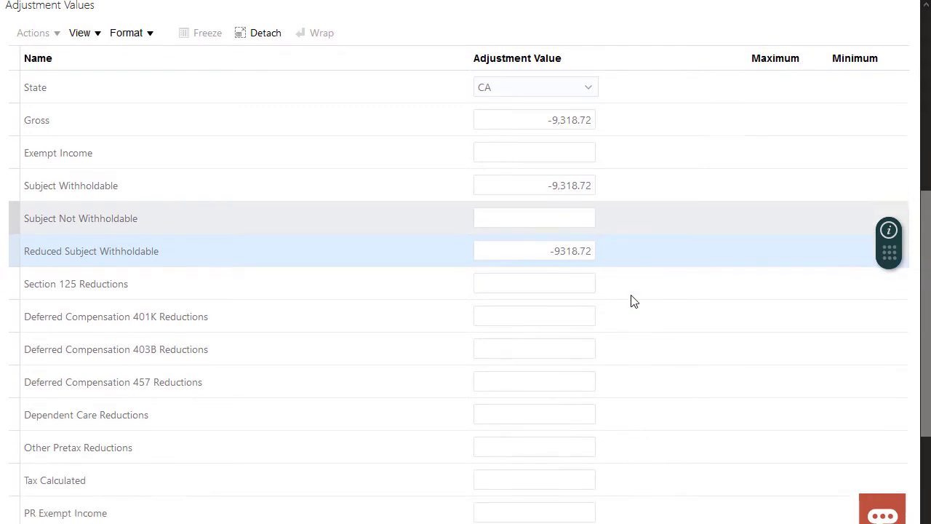
pyautogui.click(590, 298)
pyautogui.write('-64')
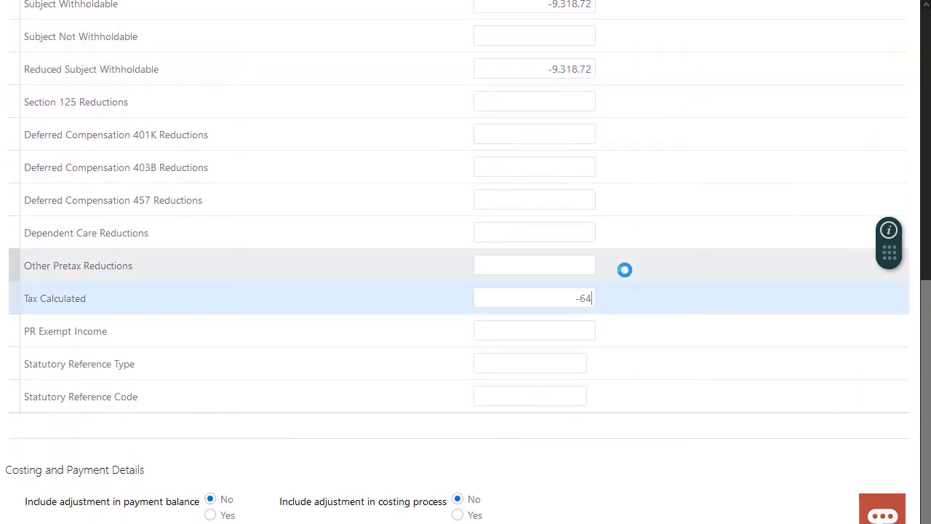
pyautogui.write('1.38')
pyautogui.scroll(8, 625, 275)
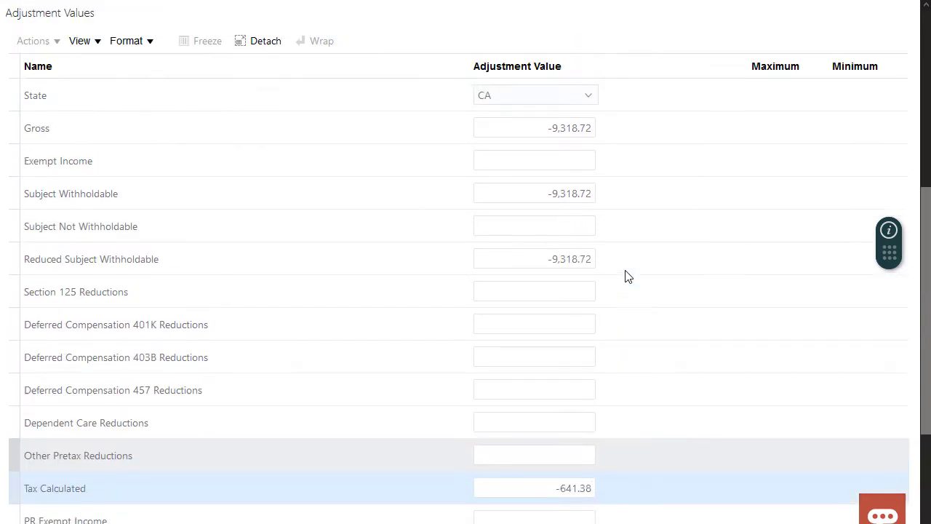
# Submit the CA adjustment, then reopen Adjust Individual Balances for the employee from Recent Items.
pyautogui.click(819, 138)
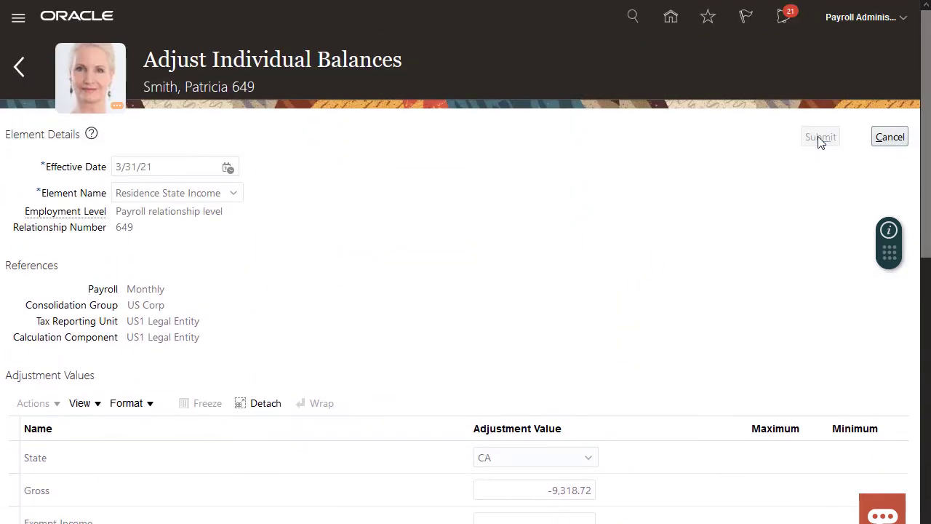
pyautogui.click(554, 289)
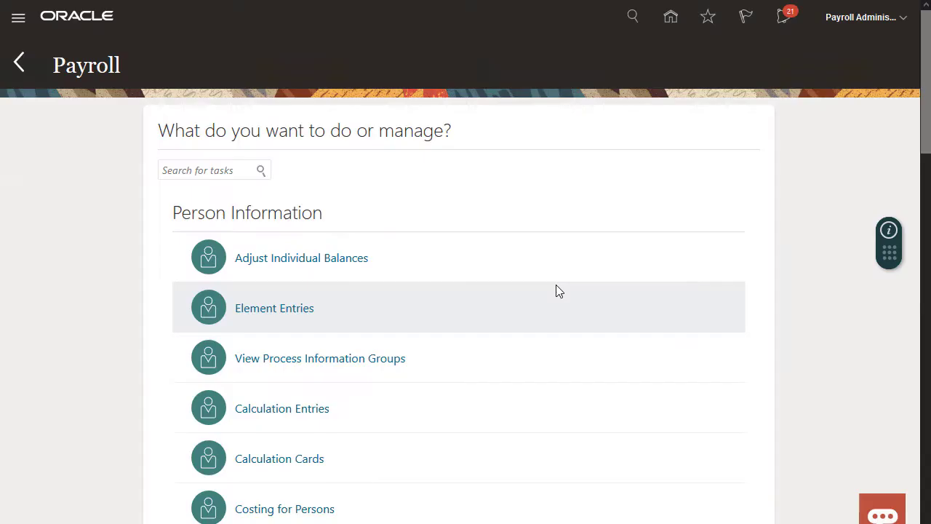
pyautogui.click(351, 263)
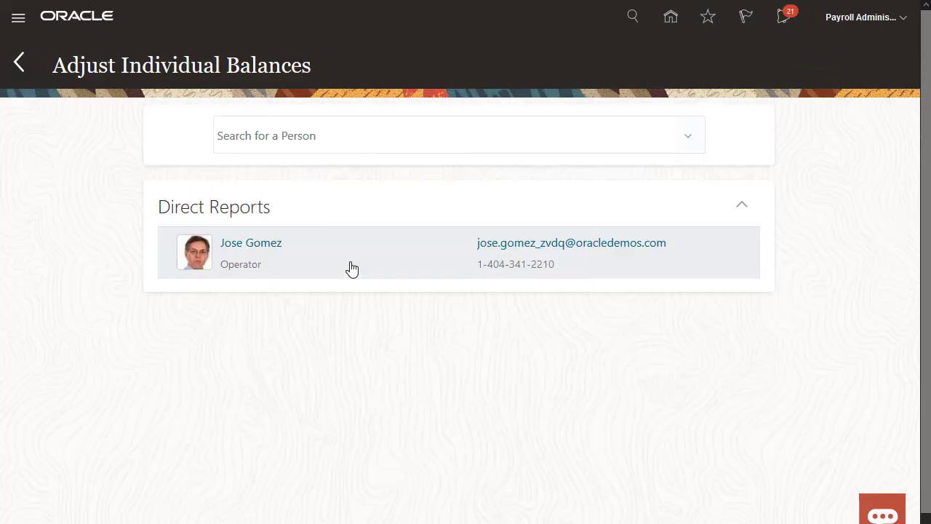
pyautogui.click(299, 136)
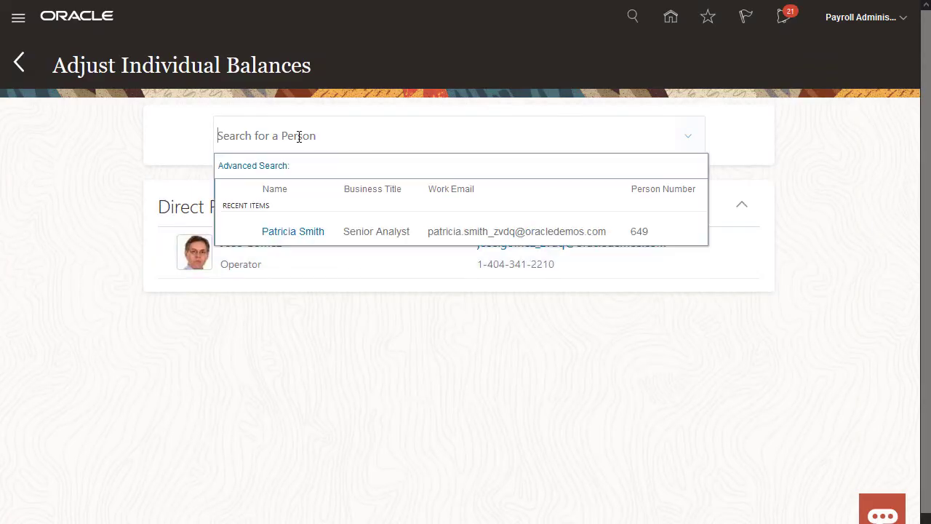
pyautogui.click(301, 233)
# Set effective date 3/31/21 and the Residence State Income Tax element.
pyautogui.moveTo(166, 173); pyautogui.dragTo(94, 167)
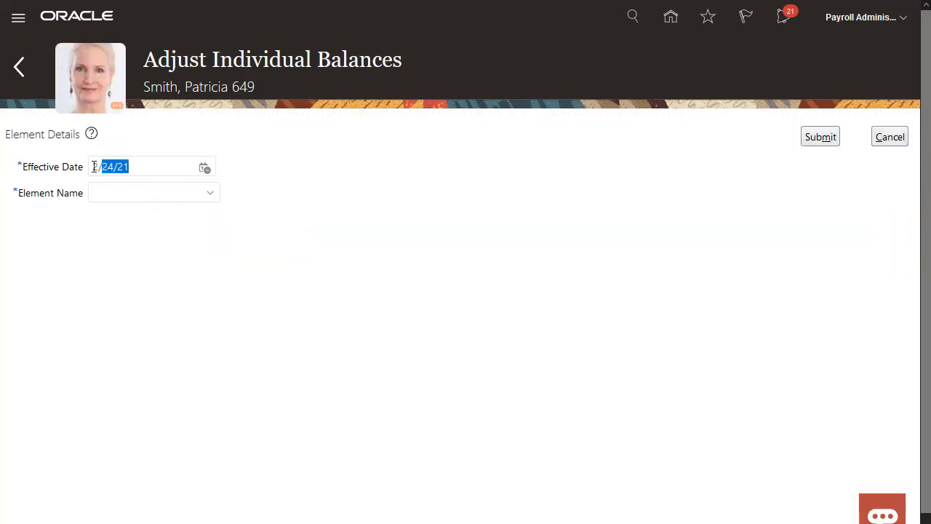
pyautogui.write('3/31/')
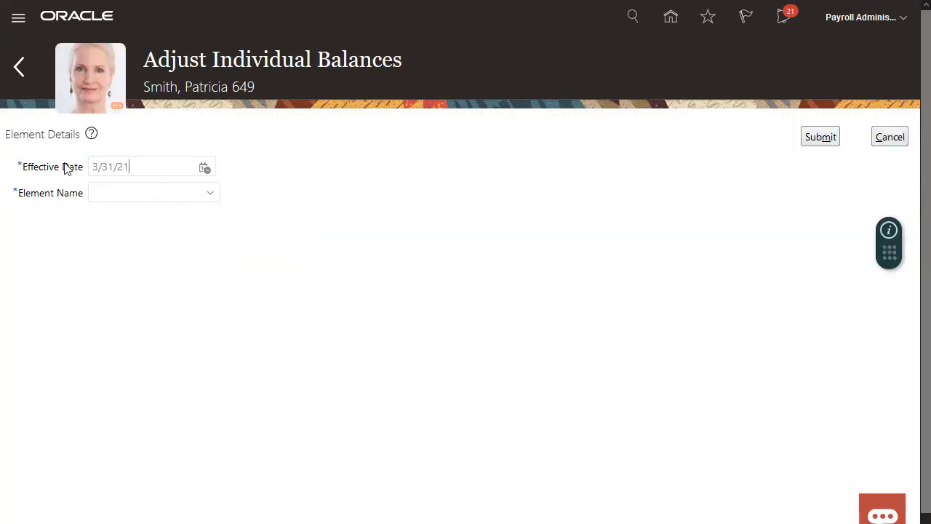
pyautogui.click(104, 190)
pyautogui.write('residence st')
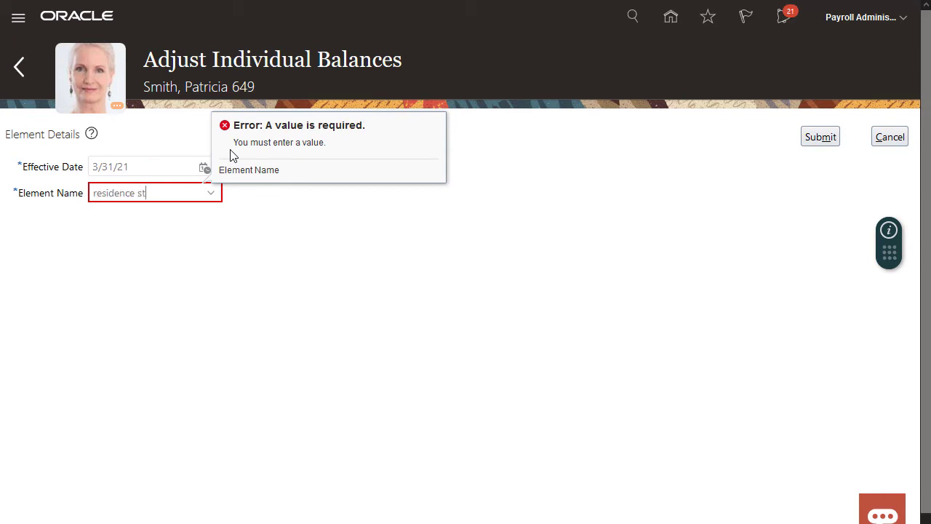
pyautogui.write('ate')
pyautogui.press('Tab')
pyautogui.click(339, 296)
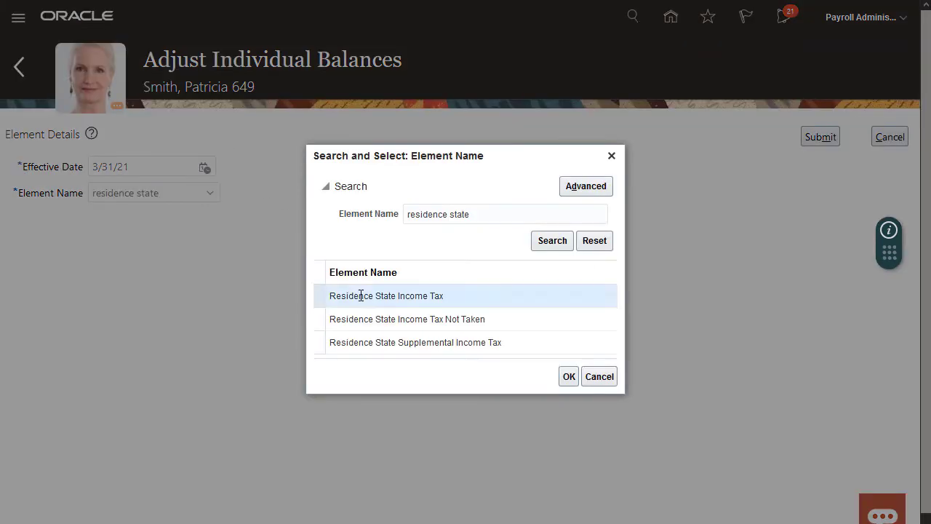
pyautogui.click(569, 376)
# Set the adjustment state to IL and Gross to 9,318.72.
pyautogui.scroll(-6, 571, 373)
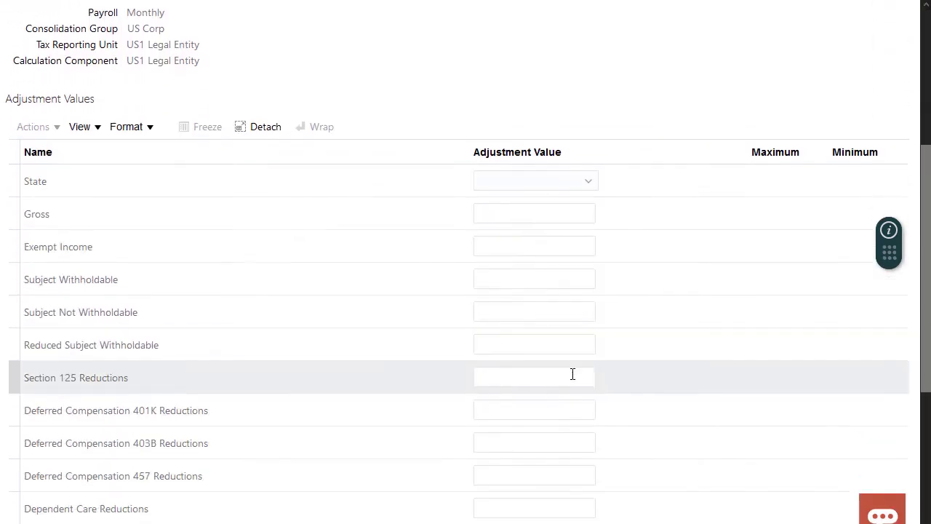
pyautogui.click(588, 26)
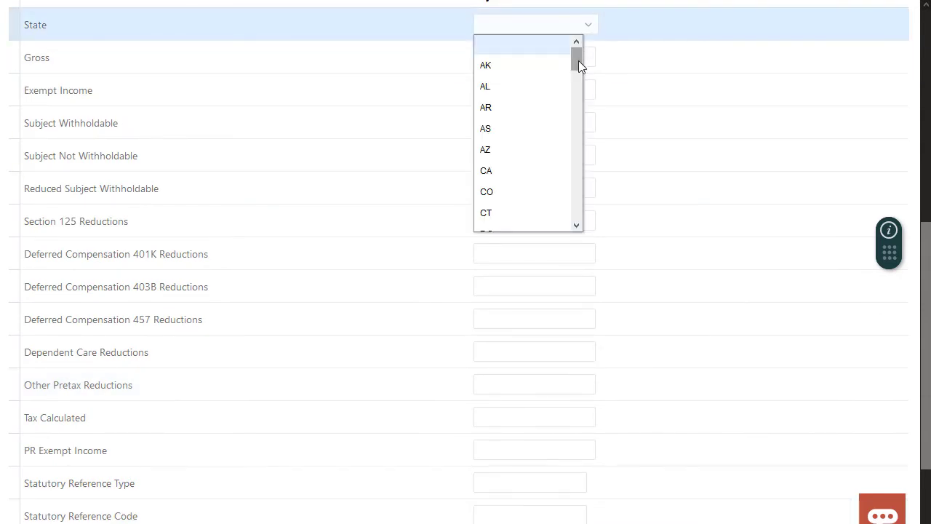
pyautogui.moveTo(579, 61); pyautogui.dragTo(578, 97)
pyautogui.click(523, 166)
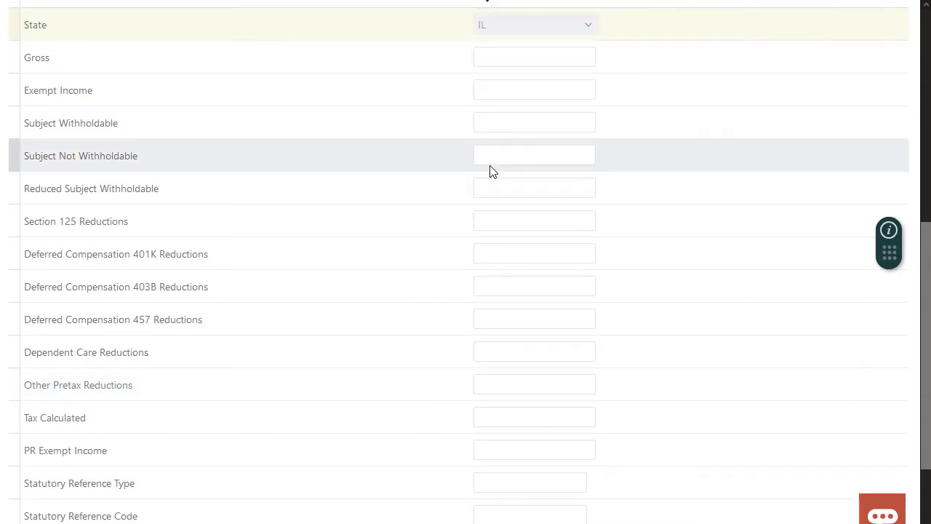
pyautogui.click(529, 59)
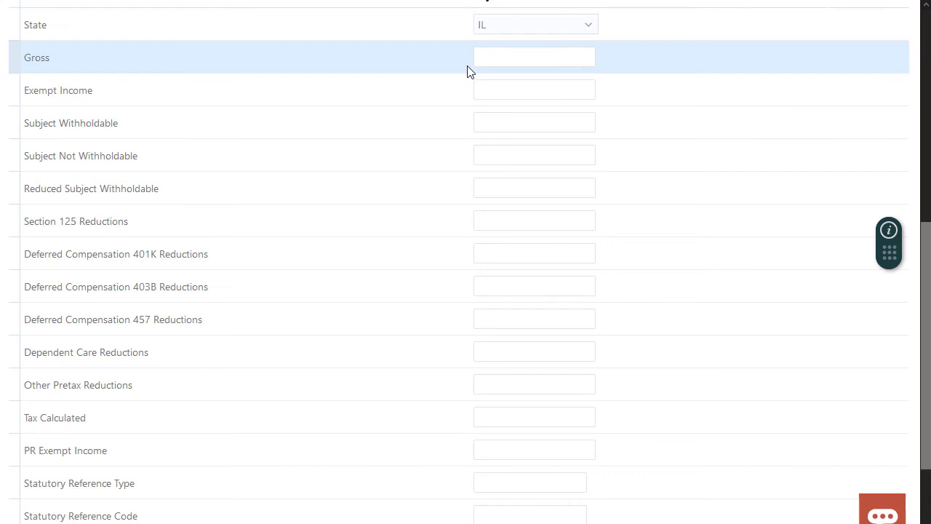
pyautogui.write('9318.72')
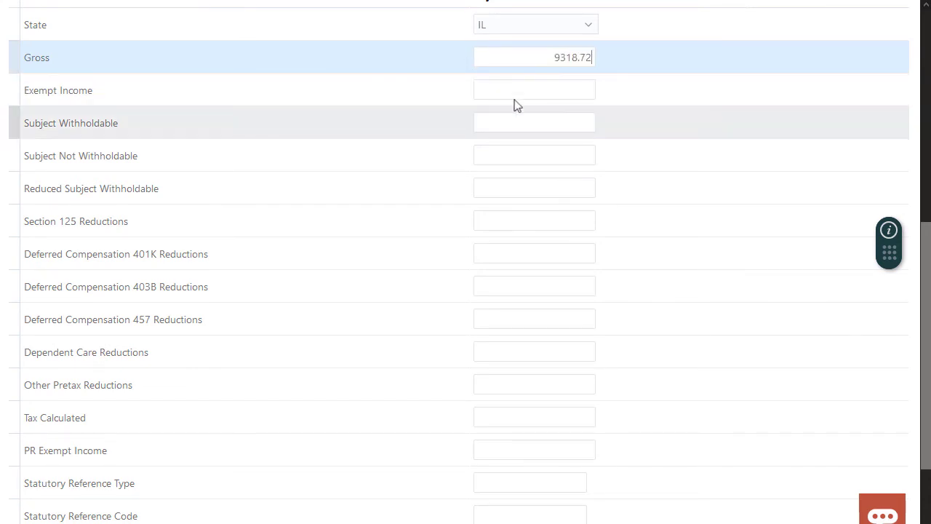
# Enter 9,318.72 for both withholdable balances, 641.38 Tax Calculated, and submit.
pyautogui.click(542, 122)
pyautogui.write('9,318.72')
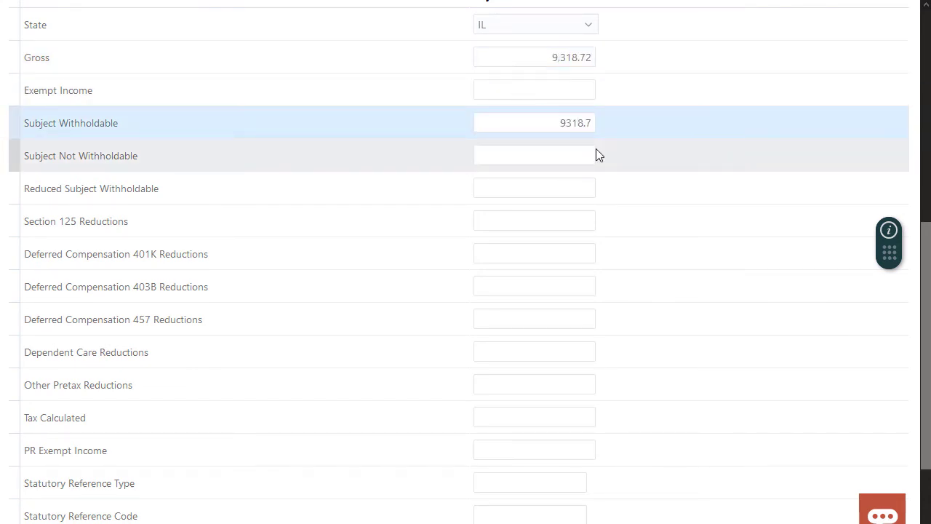
pyautogui.click(587, 188)
pyautogui.write('9318.72')
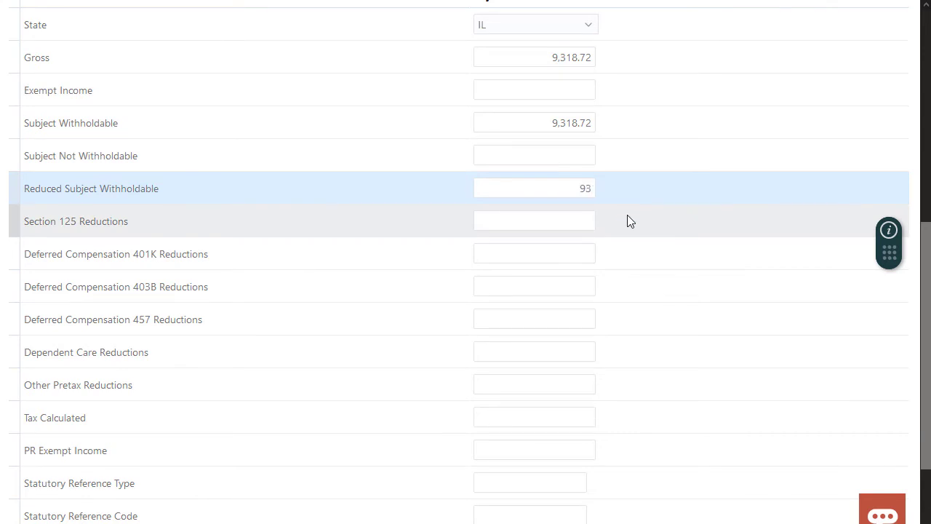
pyautogui.click(593, 415)
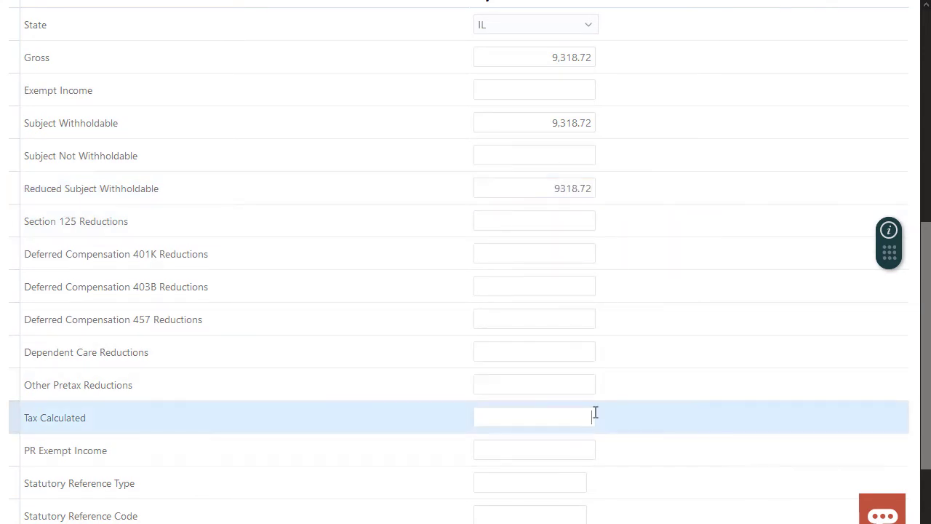
pyautogui.write('641.38')
pyautogui.scroll(6, 635, 395)
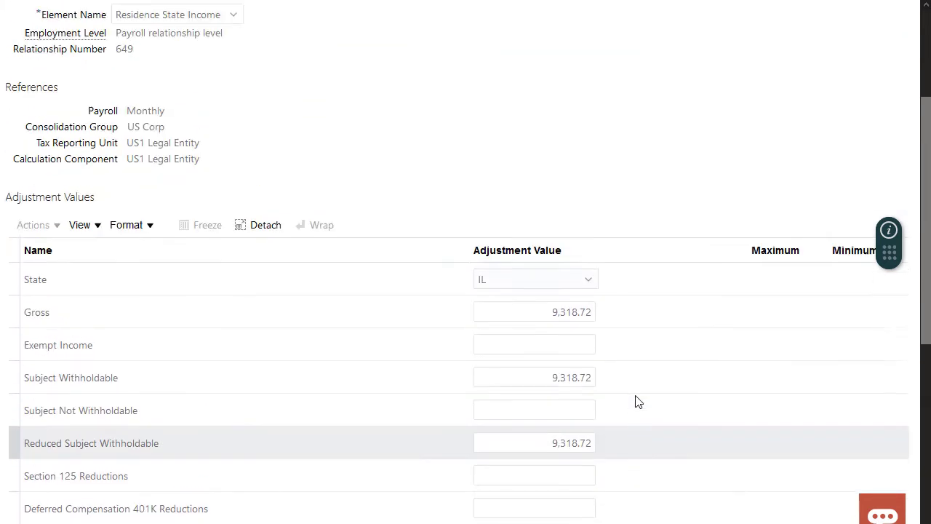
pyautogui.click(820, 140)
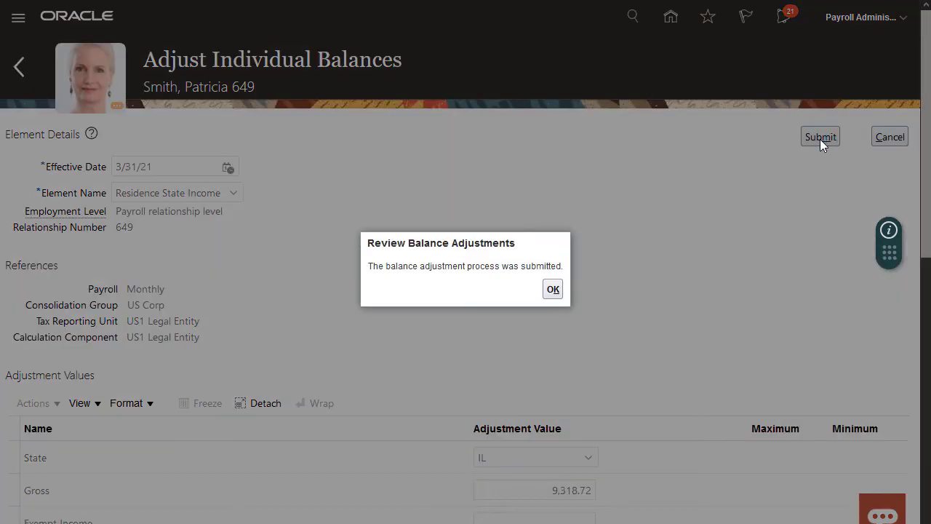
# Dismiss the submission confirmation and go to Person Results.
pyautogui.click(553, 287)
pyautogui.scroll(-9, 551, 287)
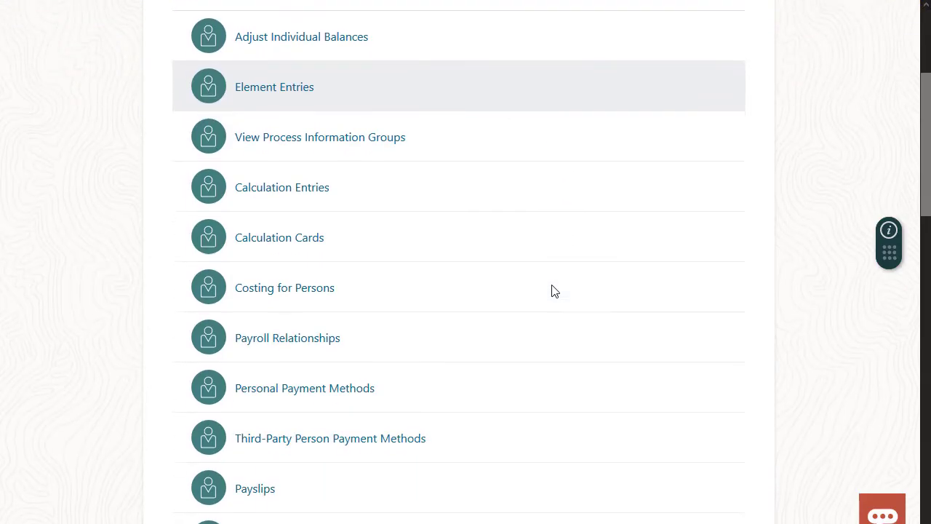
pyautogui.scroll(-1, 551, 287)
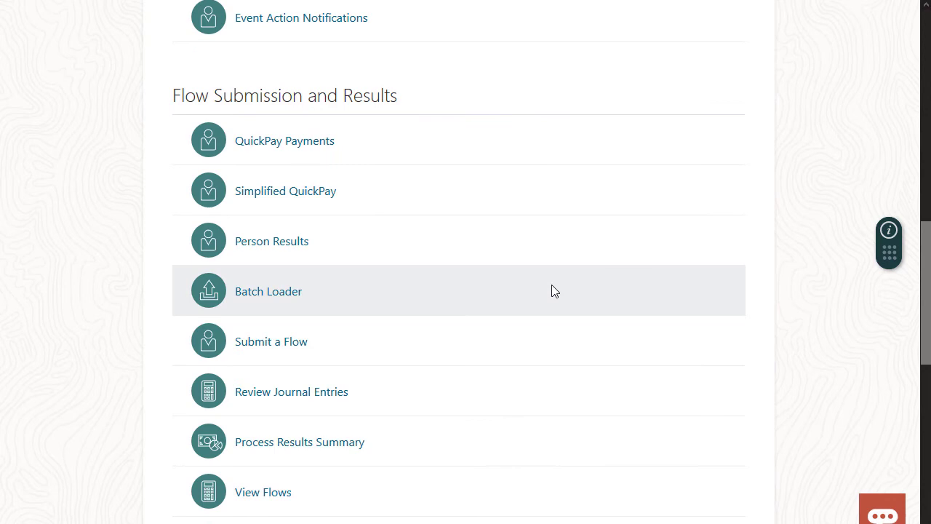
pyautogui.click(300, 241)
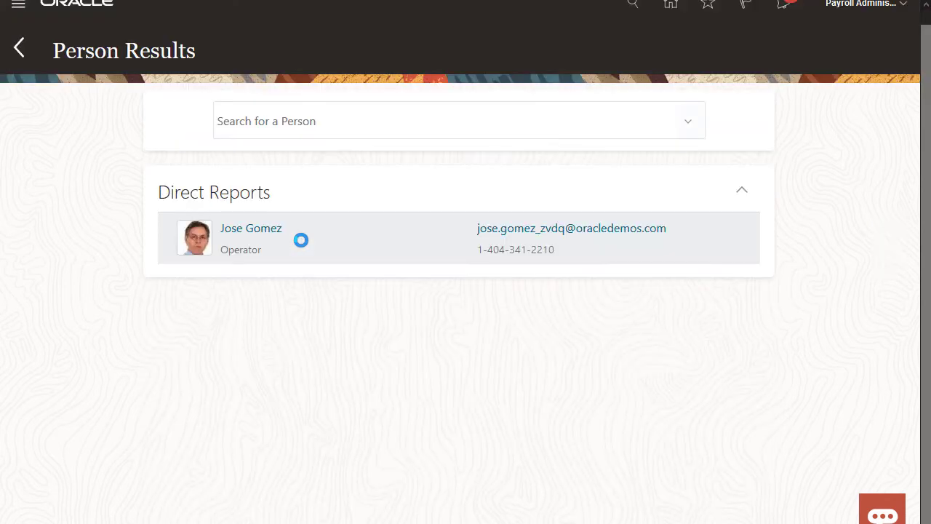
# Search for the employee by first name and open her payroll results.
pyautogui.click(320, 121)
pyautogui.write('patricia')
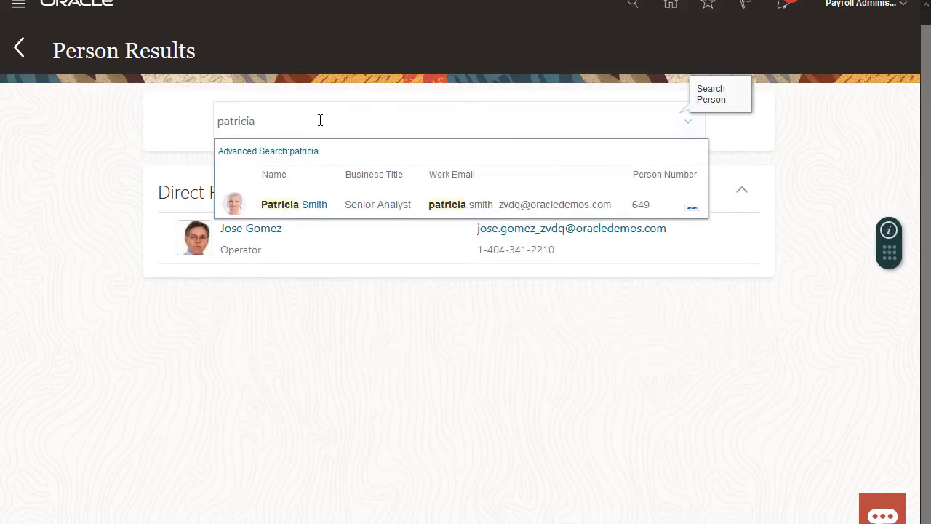
pyautogui.click(298, 210)
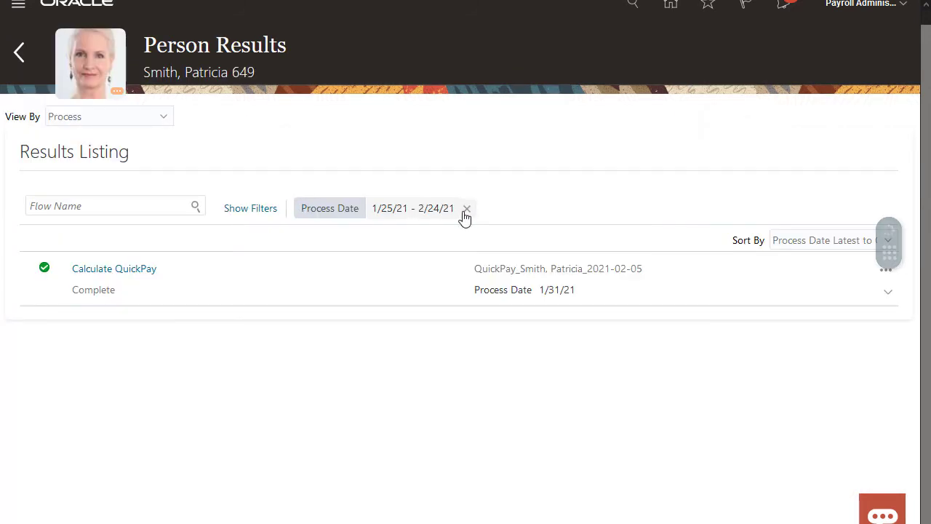
# Clear the existing process date filter and reveal the filter options.
pyautogui.click(466, 208)
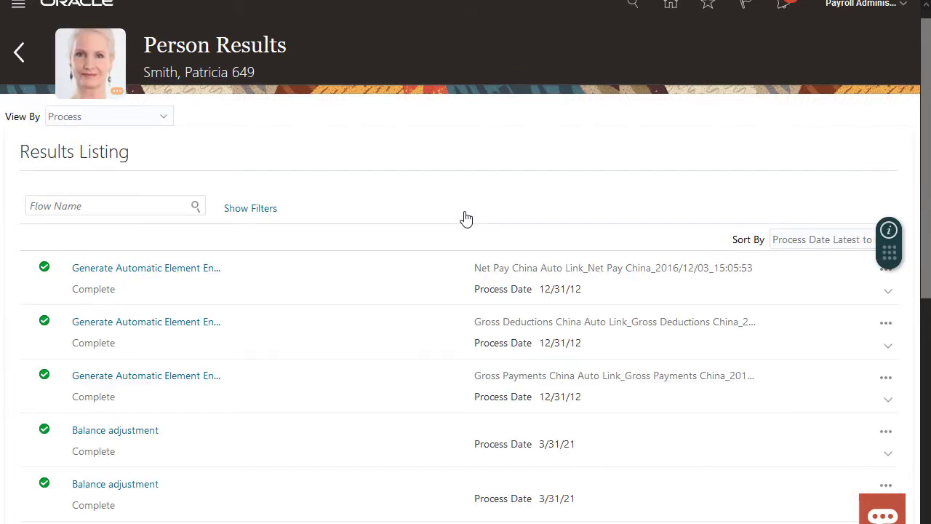
pyautogui.click(274, 209)
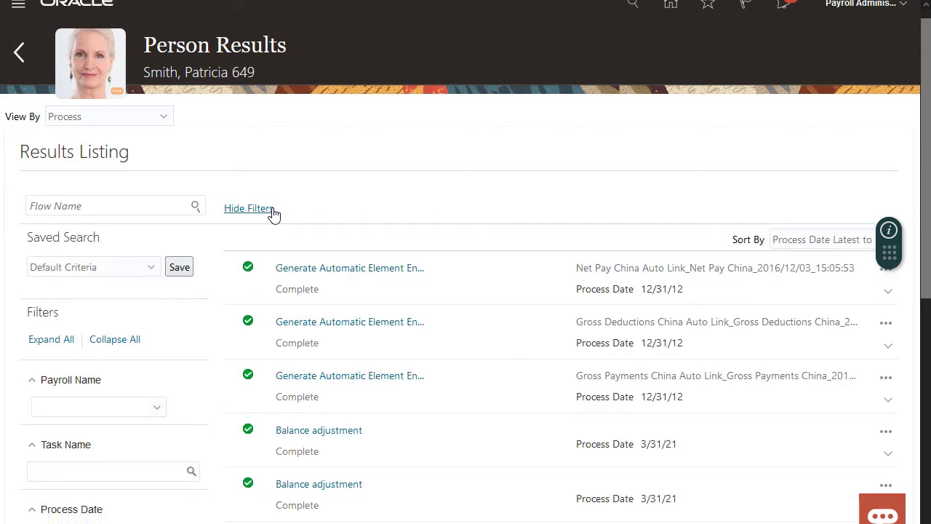
pyautogui.scroll(-6, 273, 211)
# Filter process date from 3/31/21 to 3/31/21.
pyautogui.click(63, 123)
pyautogui.write('3/31/')
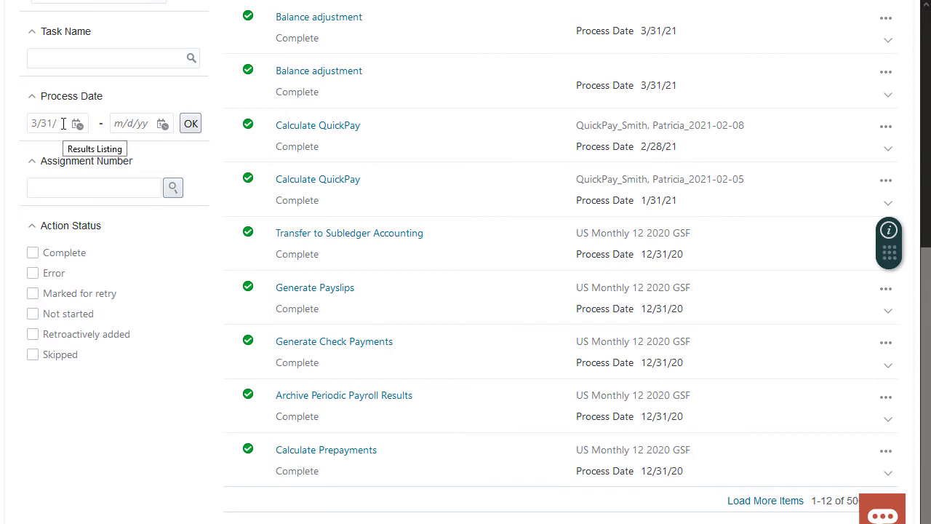
pyautogui.write('21')
pyautogui.press('Tab')
pyautogui.write('3/3')
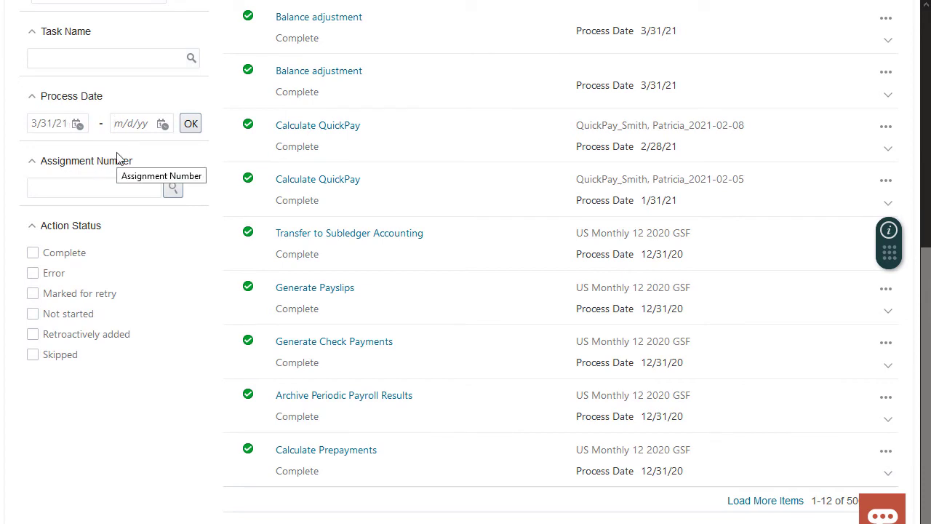
pyautogui.write('1/21')
pyautogui.click(191, 124)
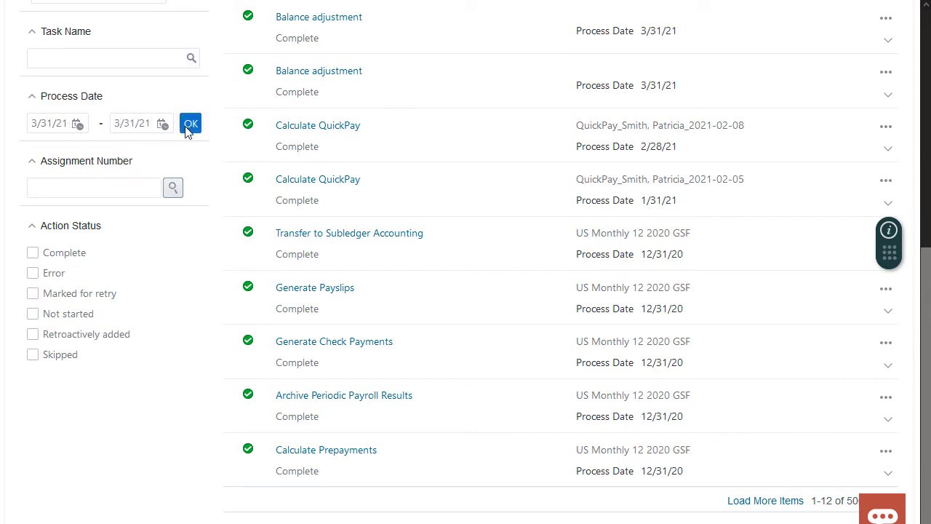
pyautogui.scroll(3, 185, 131)
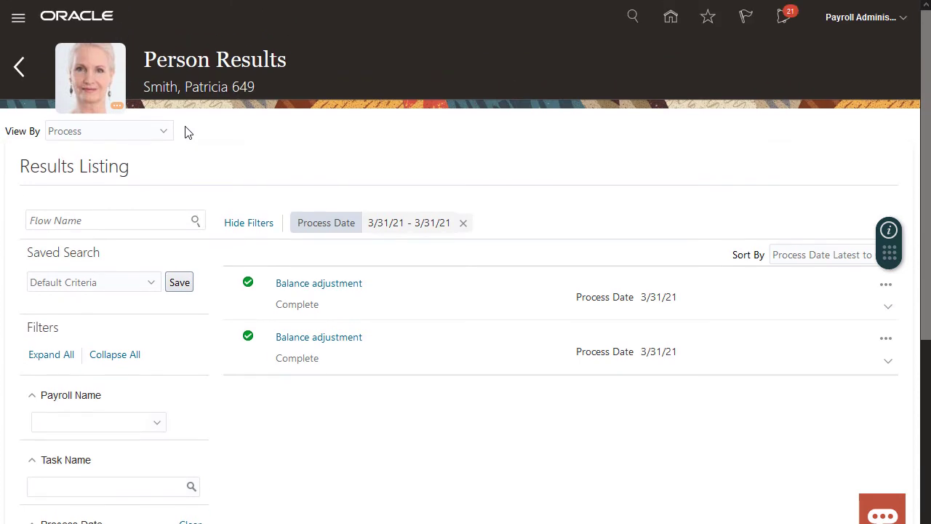
pyautogui.click(885, 284)
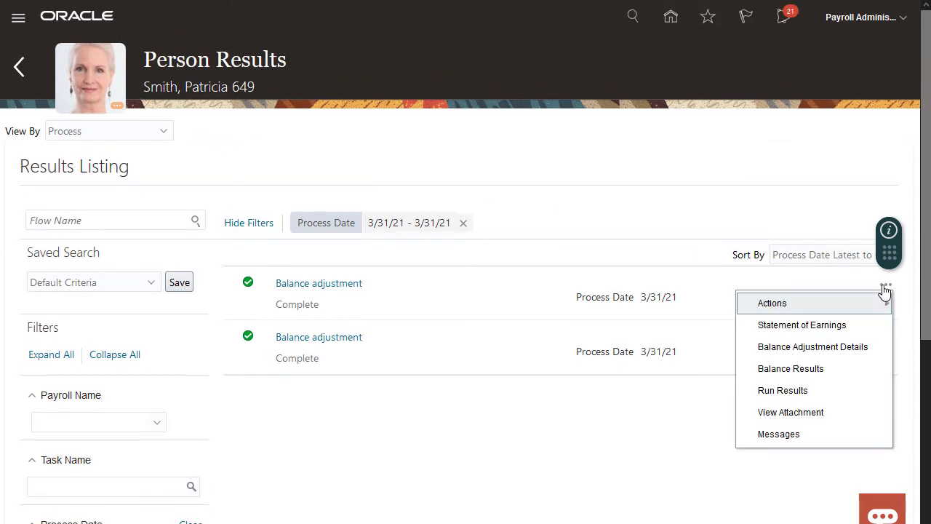
pyautogui.click(825, 370)
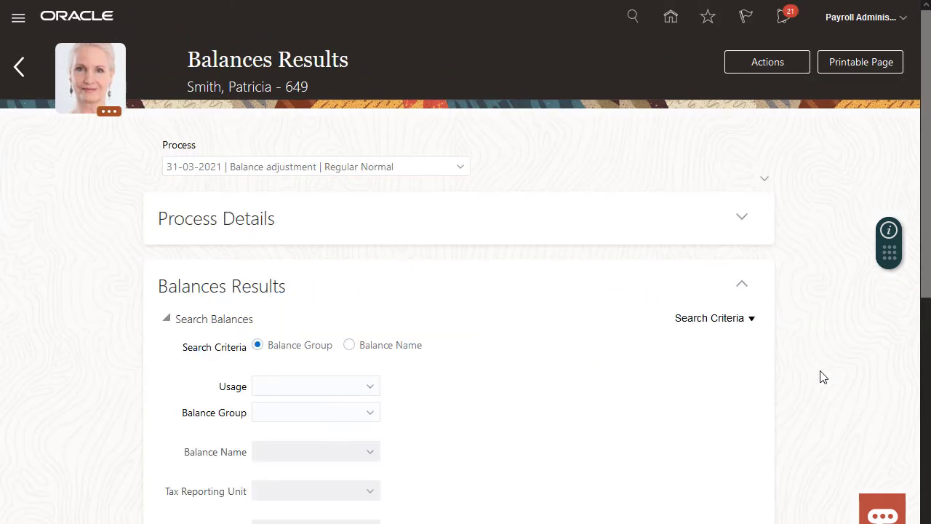
pyautogui.click(372, 412)
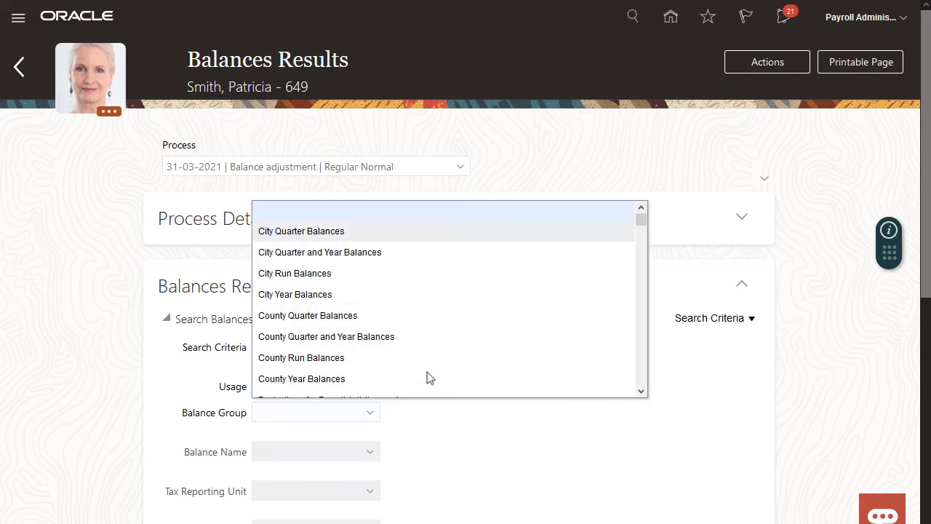
pyautogui.moveTo(639, 218); pyautogui.dragTo(638, 254)
pyautogui.click(311, 285)
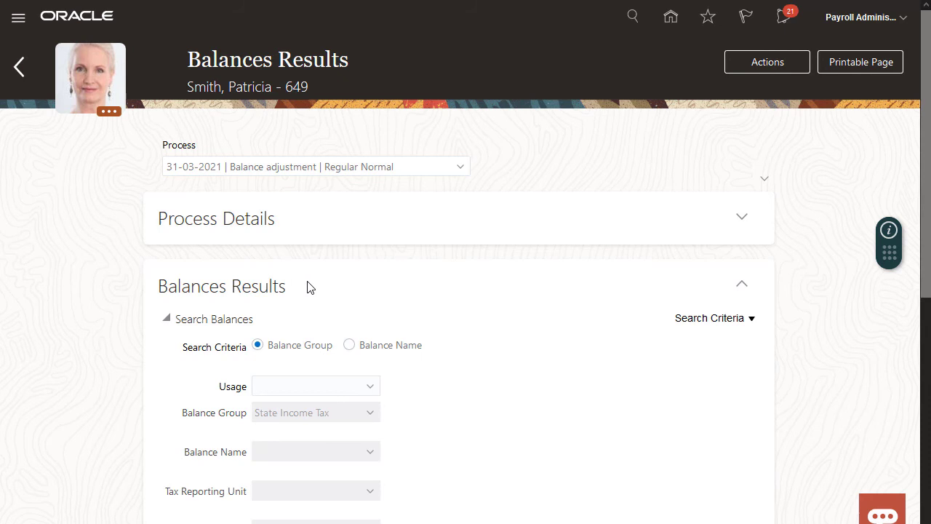
pyautogui.scroll(-3, 307, 288)
pyautogui.scroll(-1, 307, 287)
pyautogui.click(676, 353)
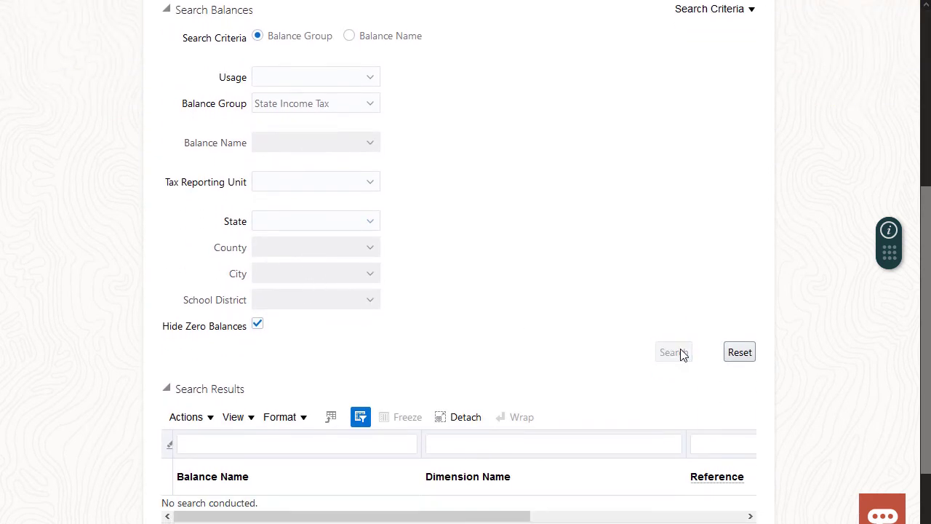
pyautogui.scroll(-3, 679, 353)
pyautogui.scroll(-1, 682, 355)
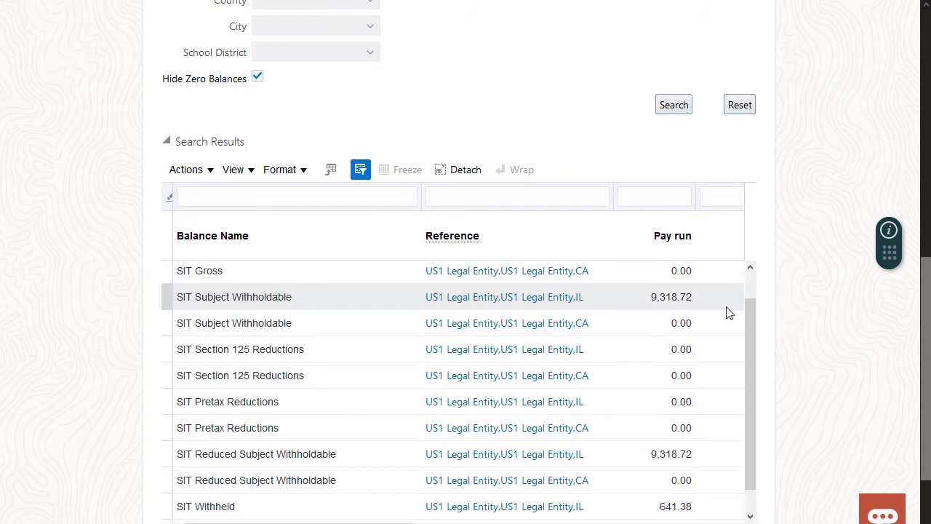
pyautogui.scroll(7, 727, 313)
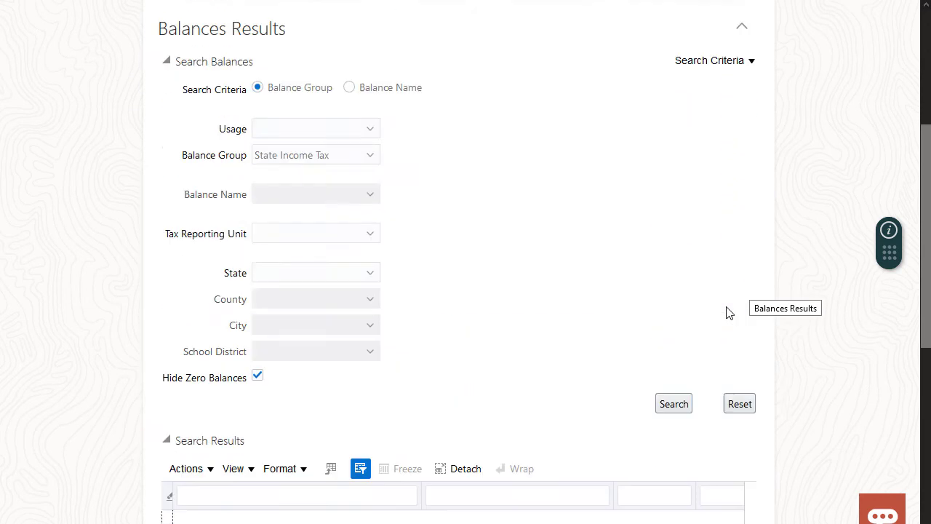
# Open Balance Results for the second balance adjustment.
pyautogui.click(16, 71)
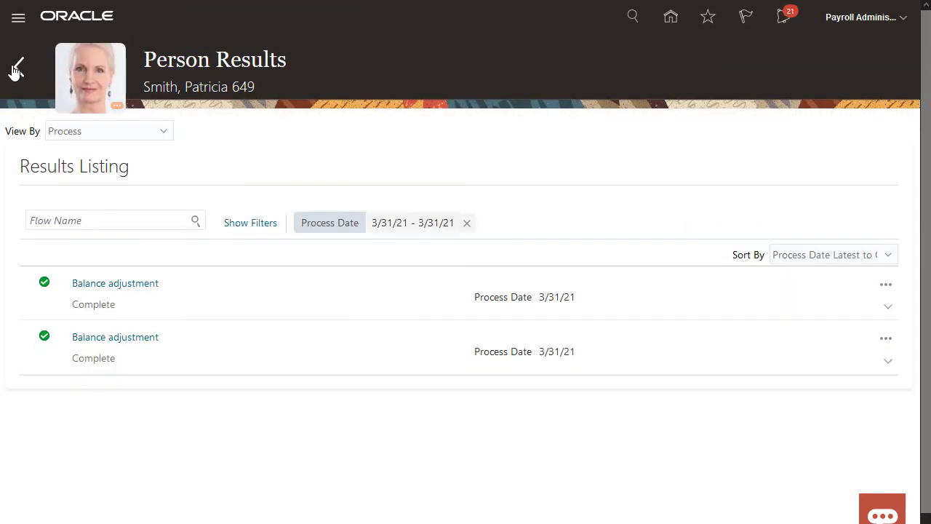
pyautogui.click(885, 340)
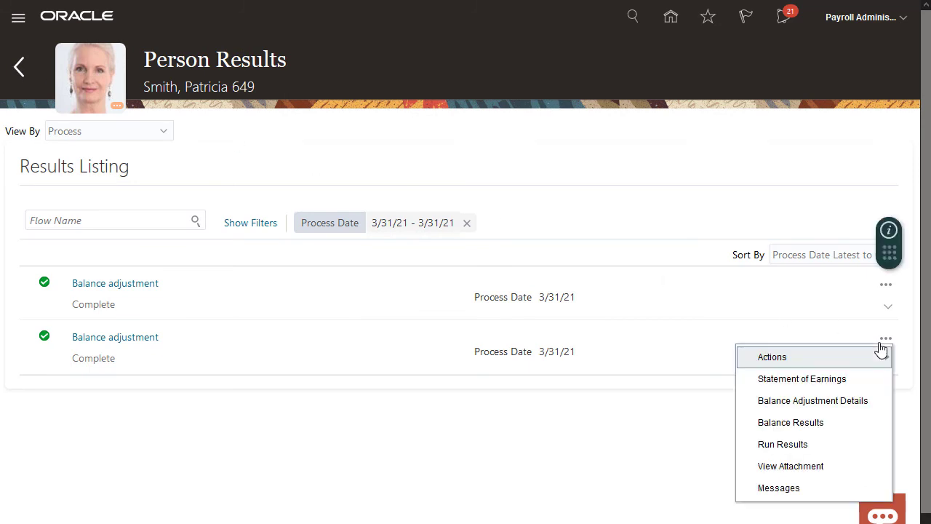
pyautogui.click(814, 425)
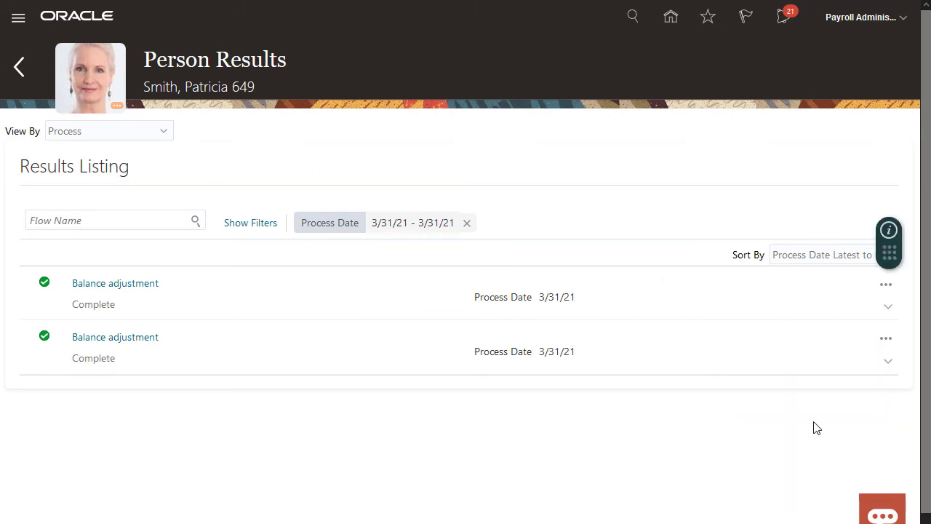
# Choose the State Income Tax balance group to see CA SIT Gross -9,318.72 and Withheld -641.38.
pyautogui.scroll(-3, 817, 428)
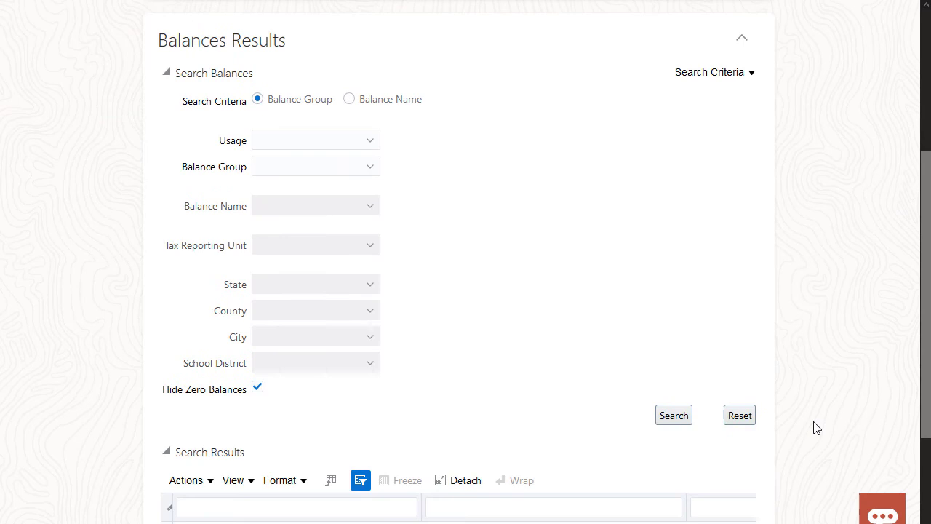
pyautogui.click(369, 167)
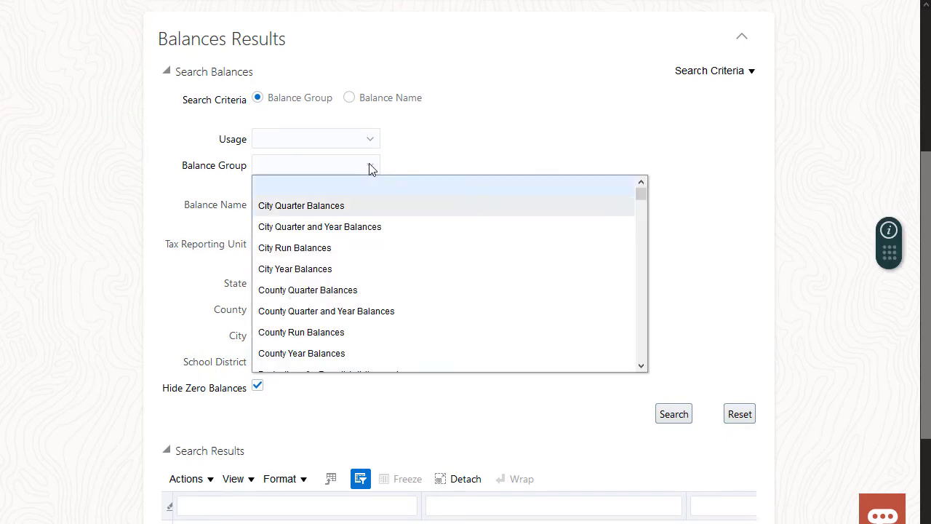
pyautogui.moveTo(640, 193); pyautogui.dragTo(639, 216)
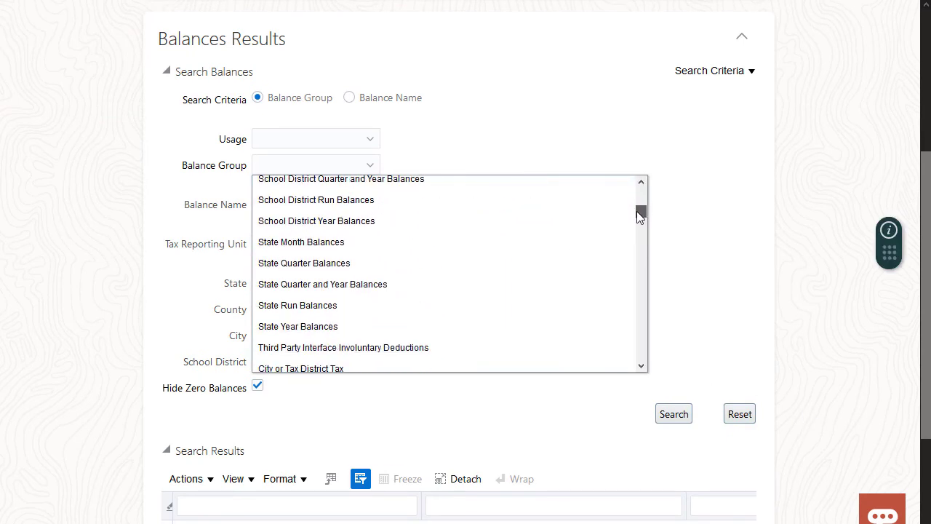
pyautogui.scroll(-10, 639, 216)
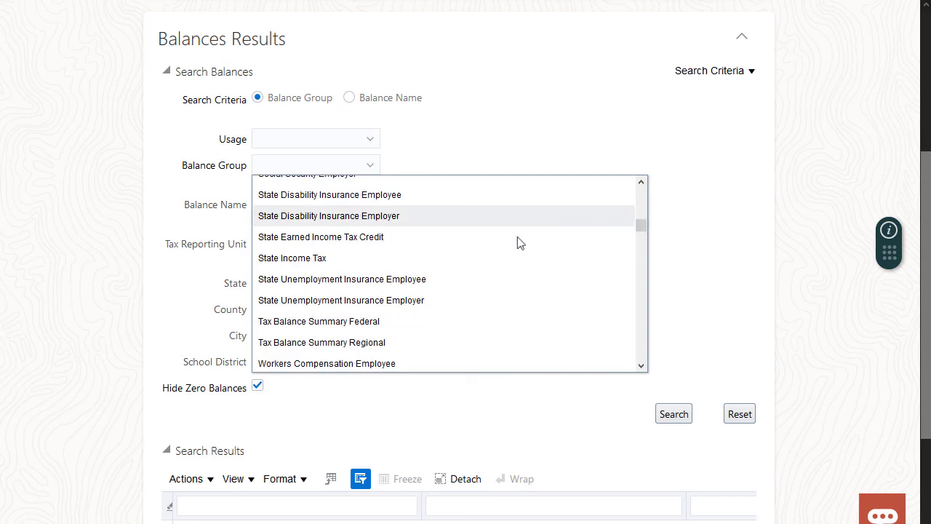
pyautogui.click(320, 259)
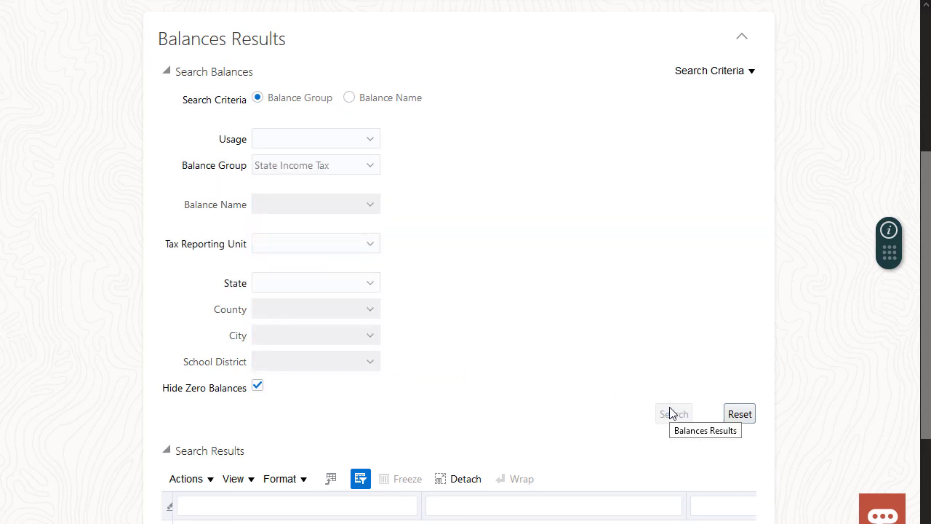
pyautogui.scroll(-5, 671, 412)
pyautogui.scroll(1, 747, 387)
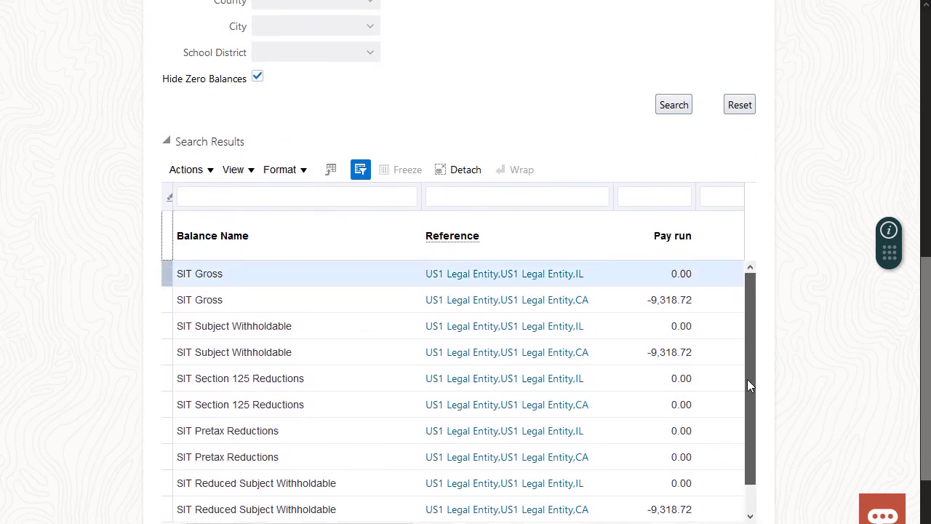
pyautogui.scroll(-1, 747, 371)
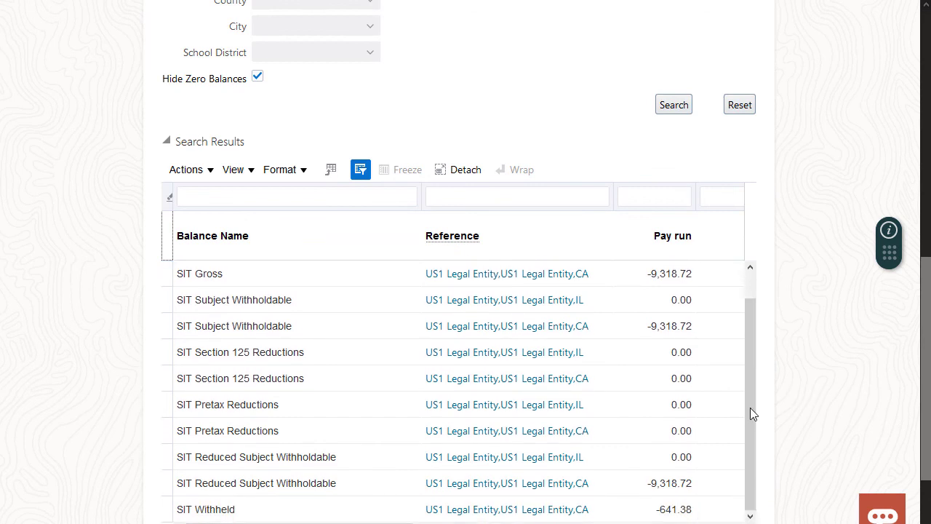